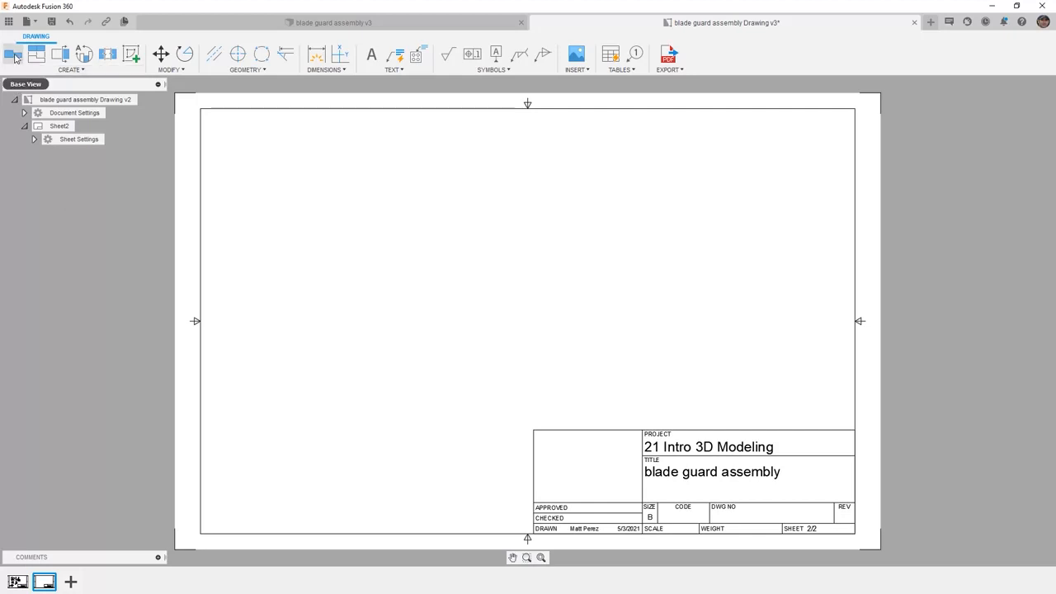
# Place a base view of the exploded Storyboard1 representation in HOME orientation at 1:1 scale in the sheet's upper-right area.
pyautogui.click(13, 53)
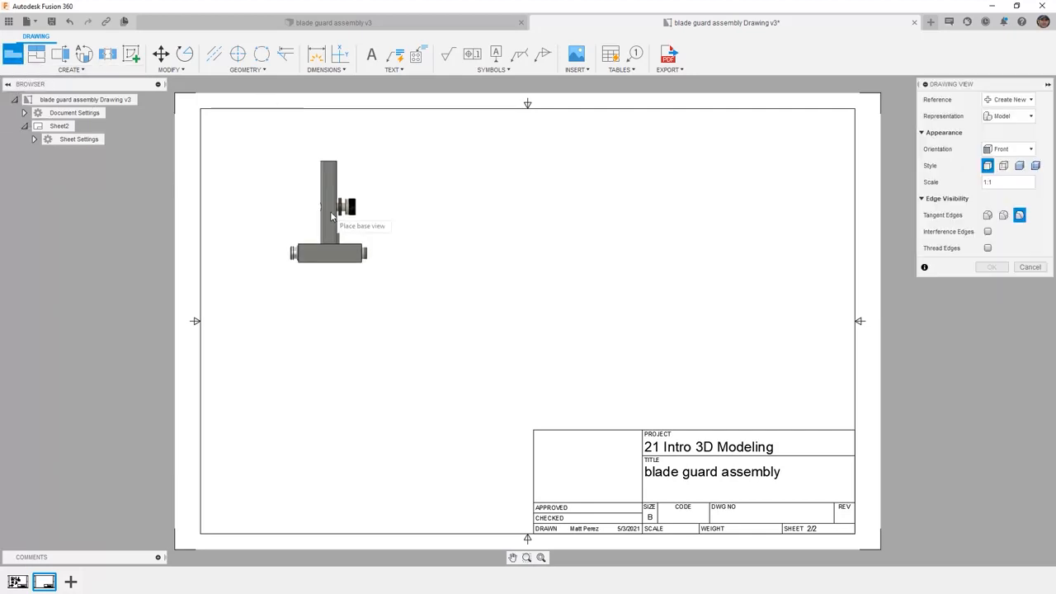
pyautogui.click(1030, 100)
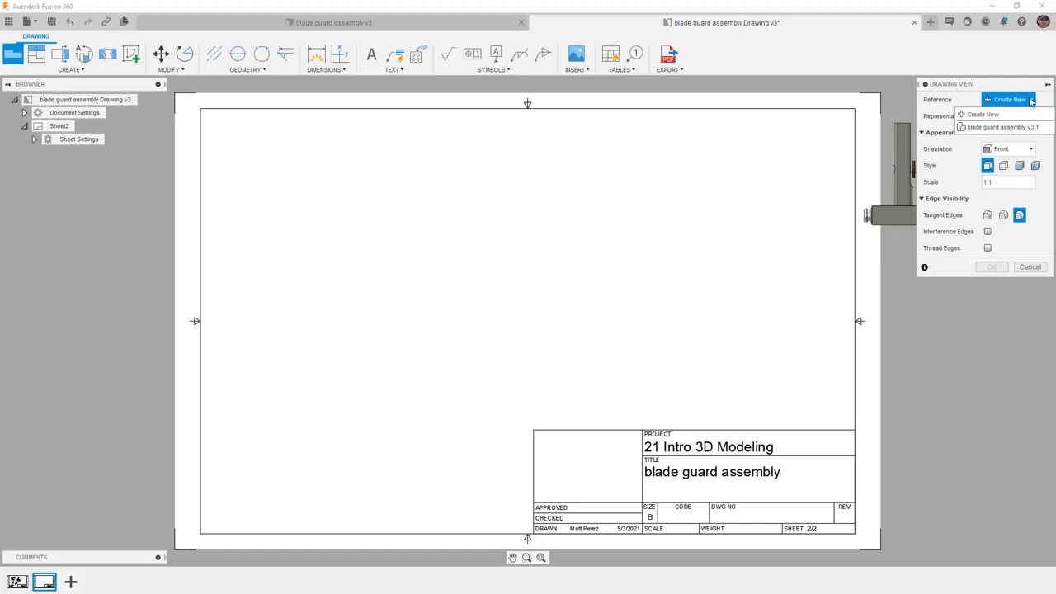
pyautogui.click(1029, 100)
pyautogui.click(1026, 116)
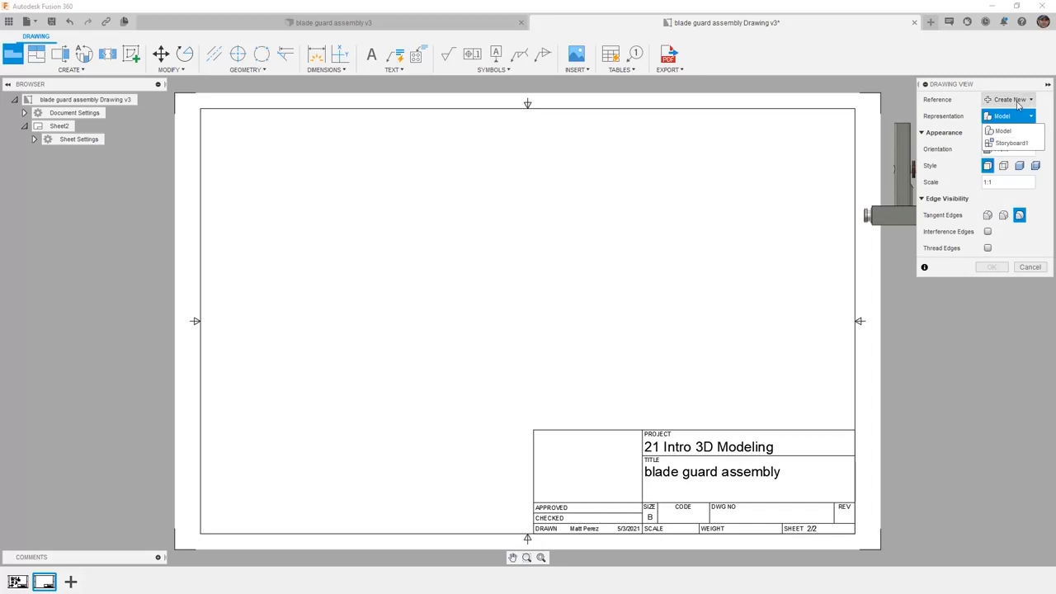
pyautogui.click(1020, 144)
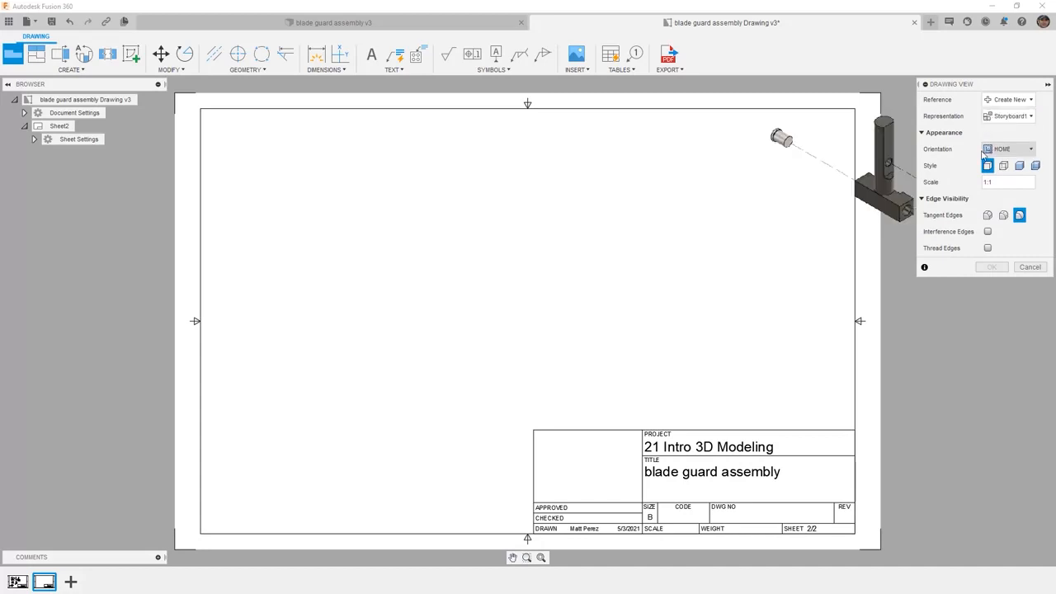
pyautogui.click(681, 223)
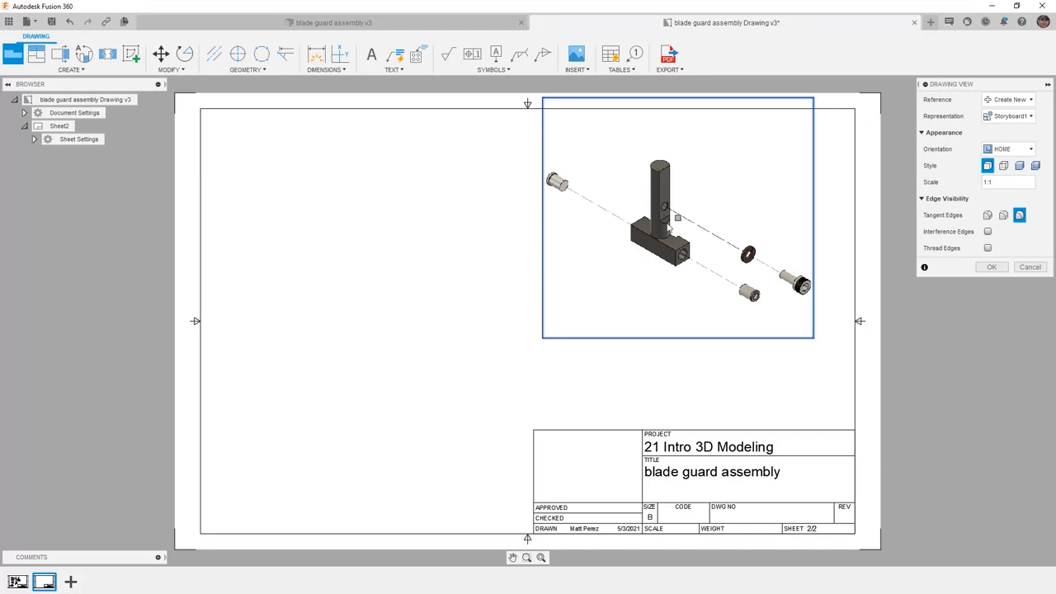
pyautogui.click(990, 268)
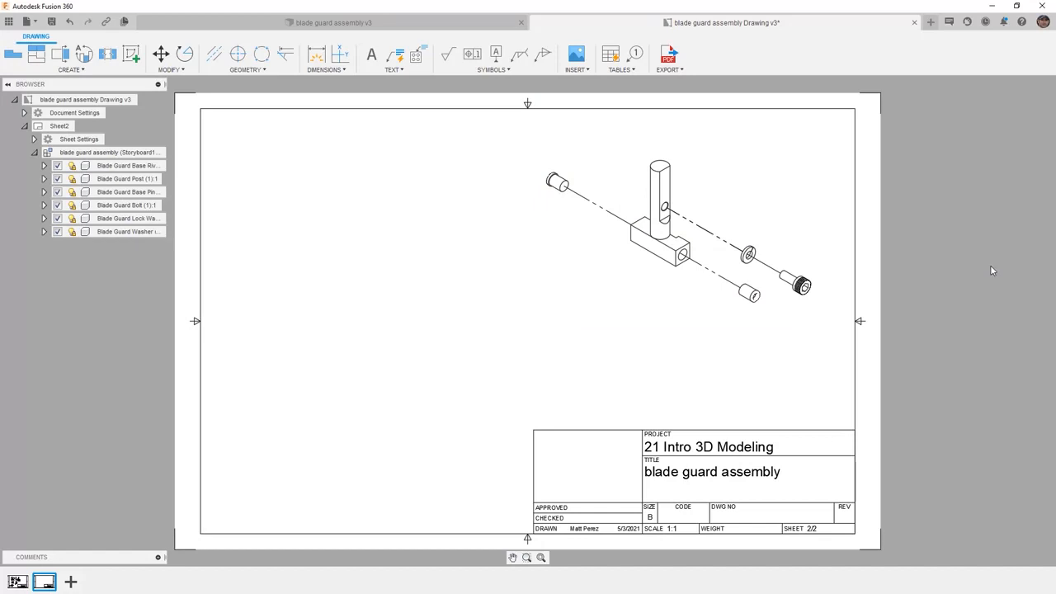
# Insert an automatic first-level parts list with balloons, anchored at the upper-left corner of the sheet border.
pyautogui.click(627, 71)
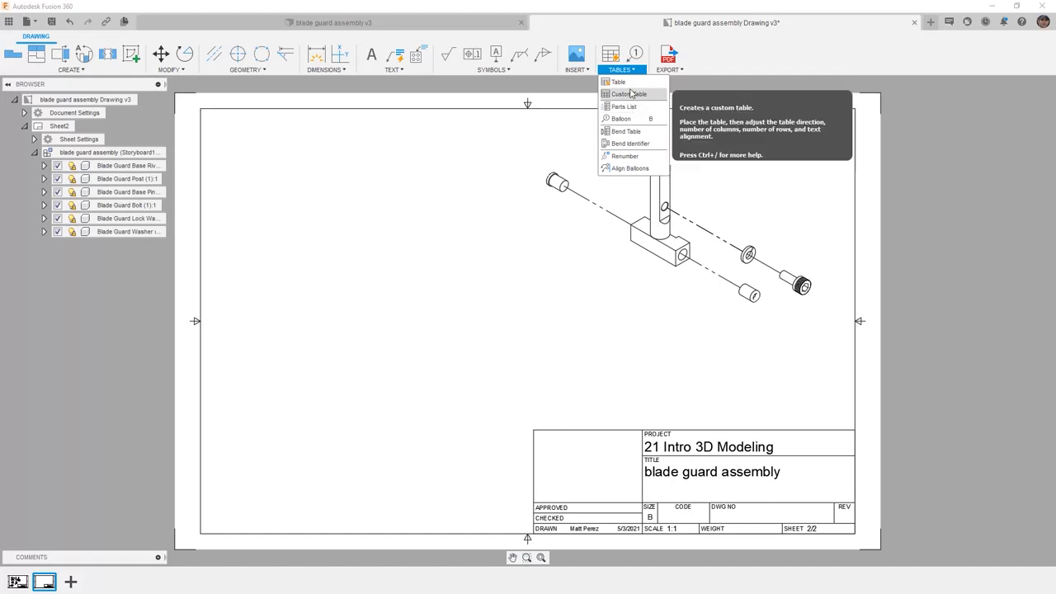
pyautogui.click(633, 107)
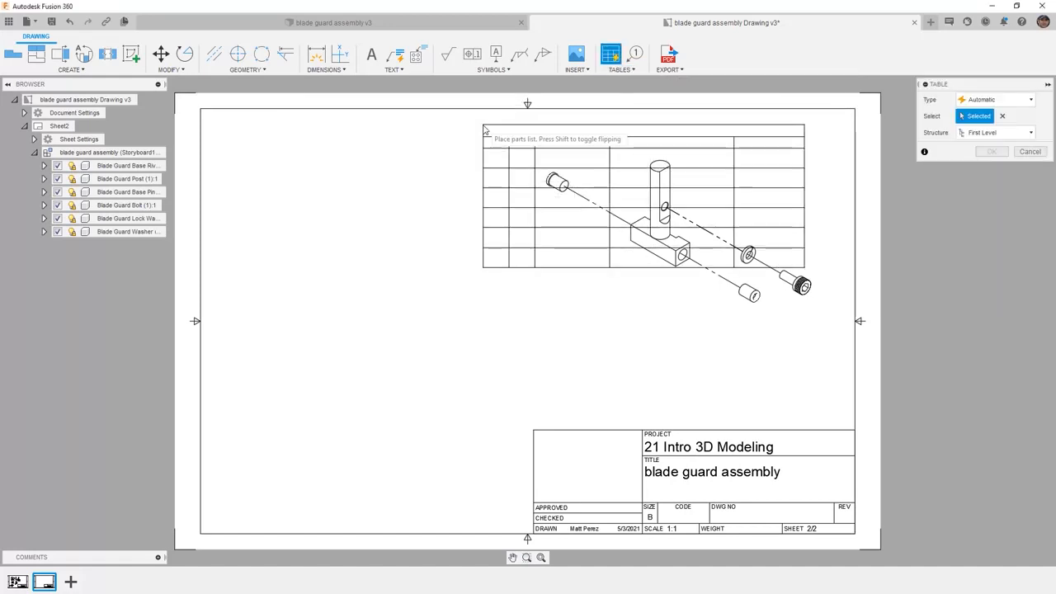
pyautogui.click(201, 109)
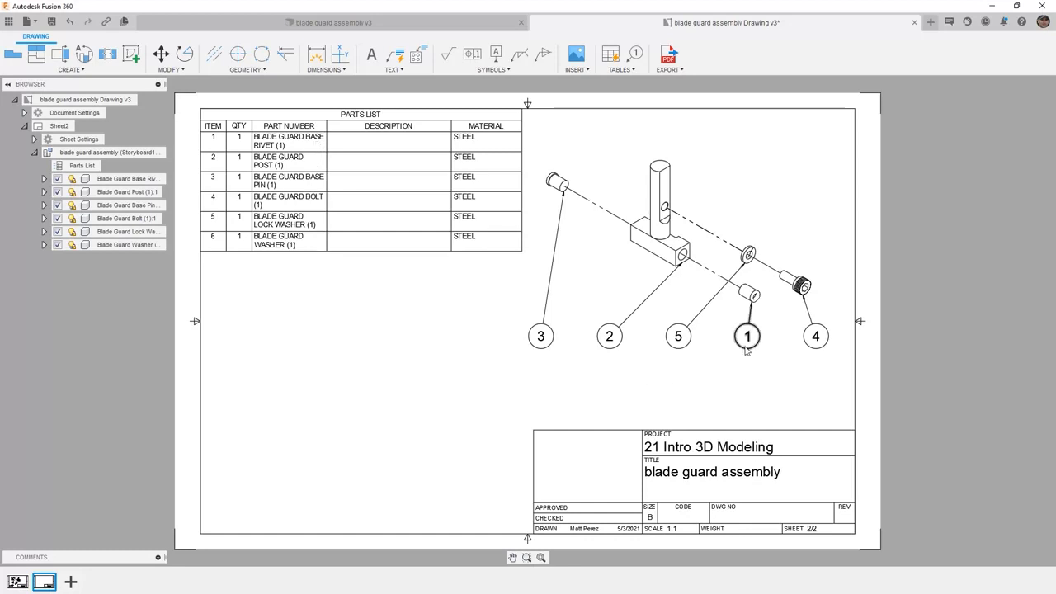
# Renumber the five balloons sequentially from left to right as 1 through 5.
pyautogui.click(614, 71)
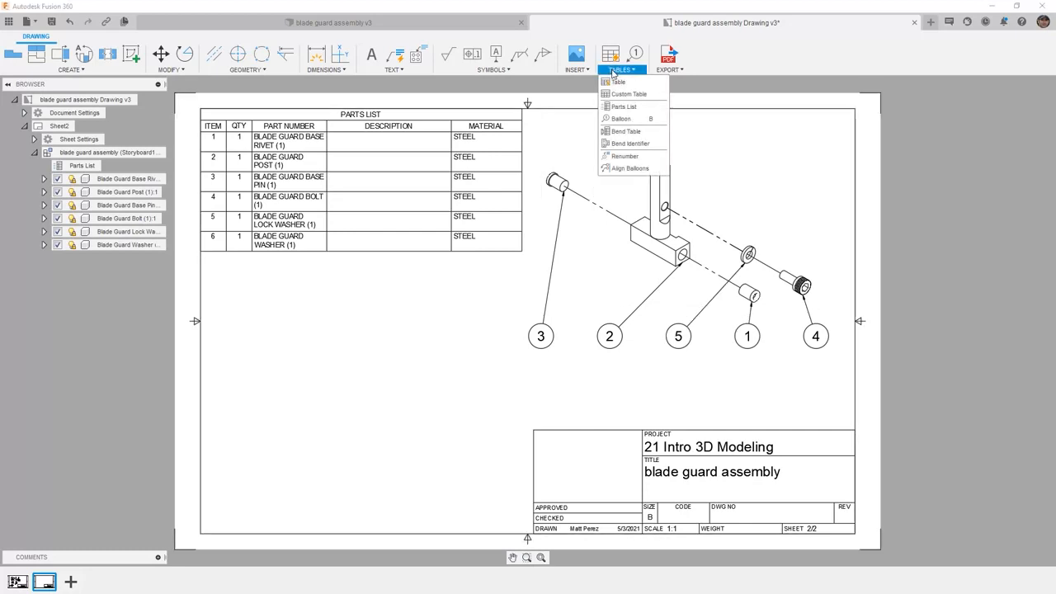
pyautogui.click(647, 159)
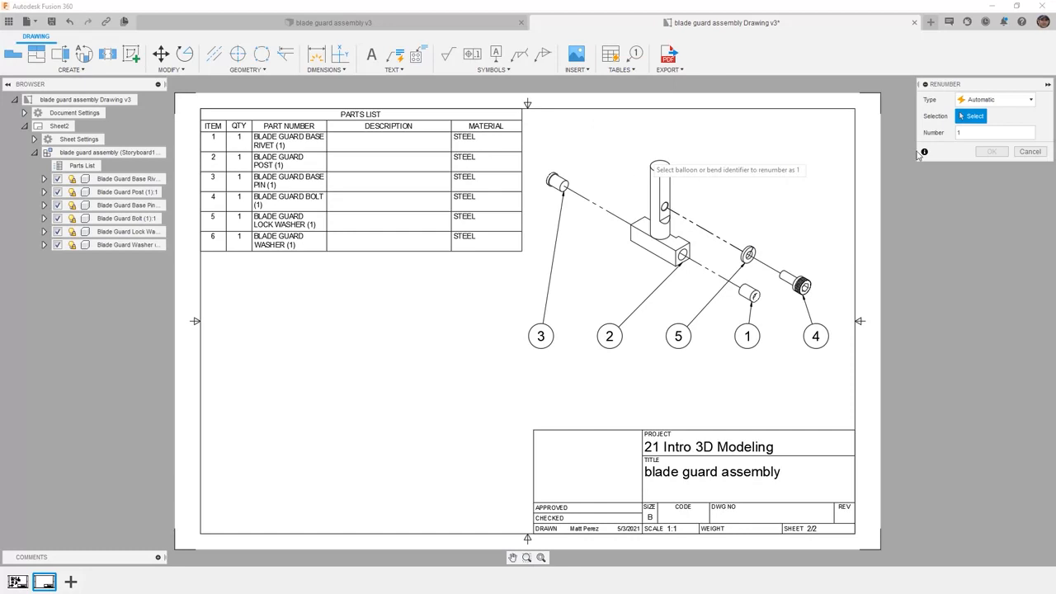
pyautogui.click(541, 340)
pyautogui.click(609, 339)
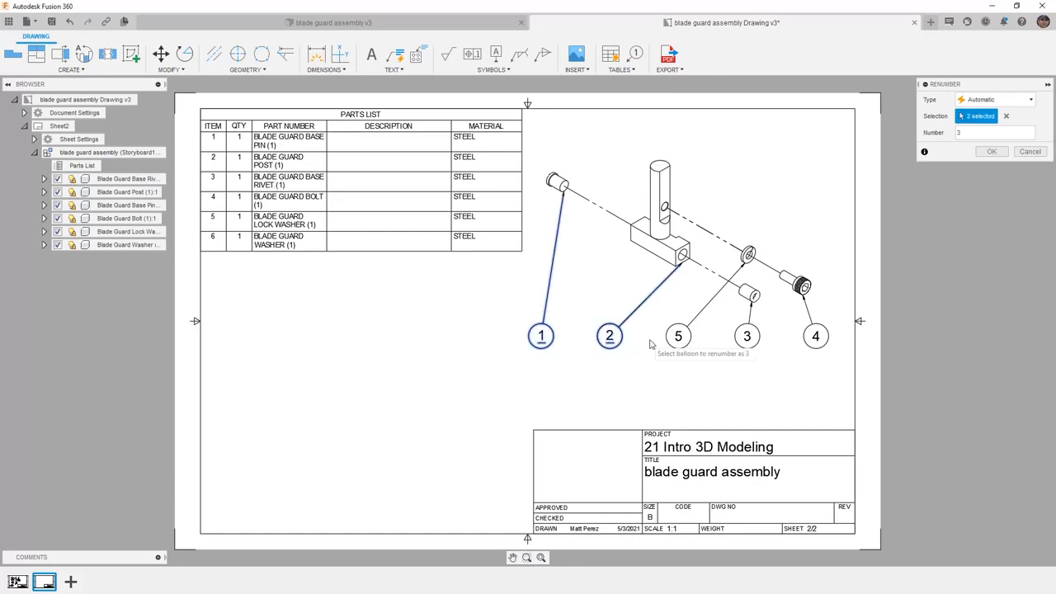
pyautogui.click(677, 340)
pyautogui.click(746, 340)
pyautogui.click(816, 341)
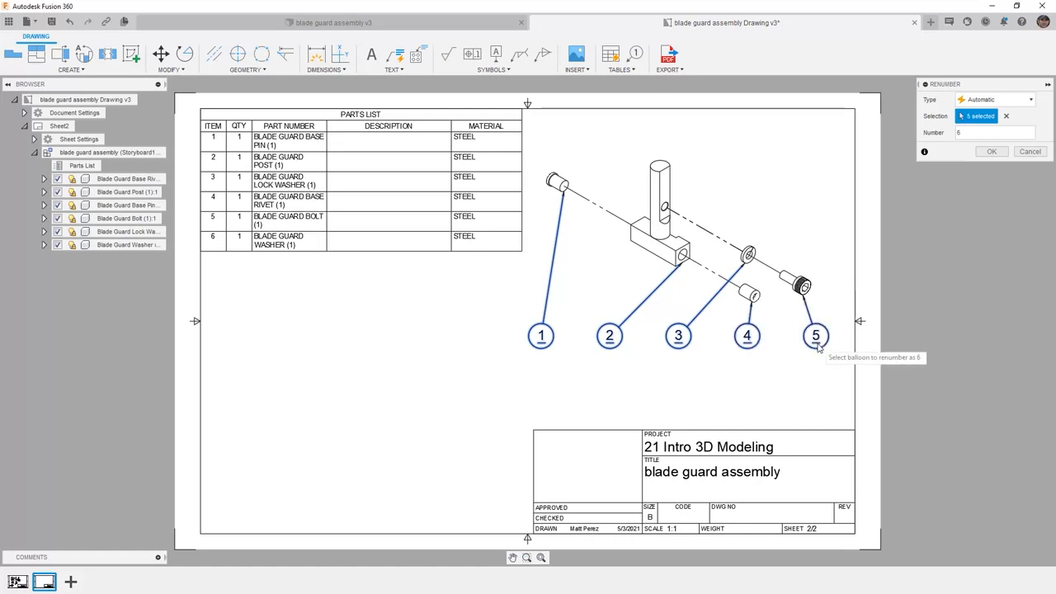
pyautogui.click(989, 152)
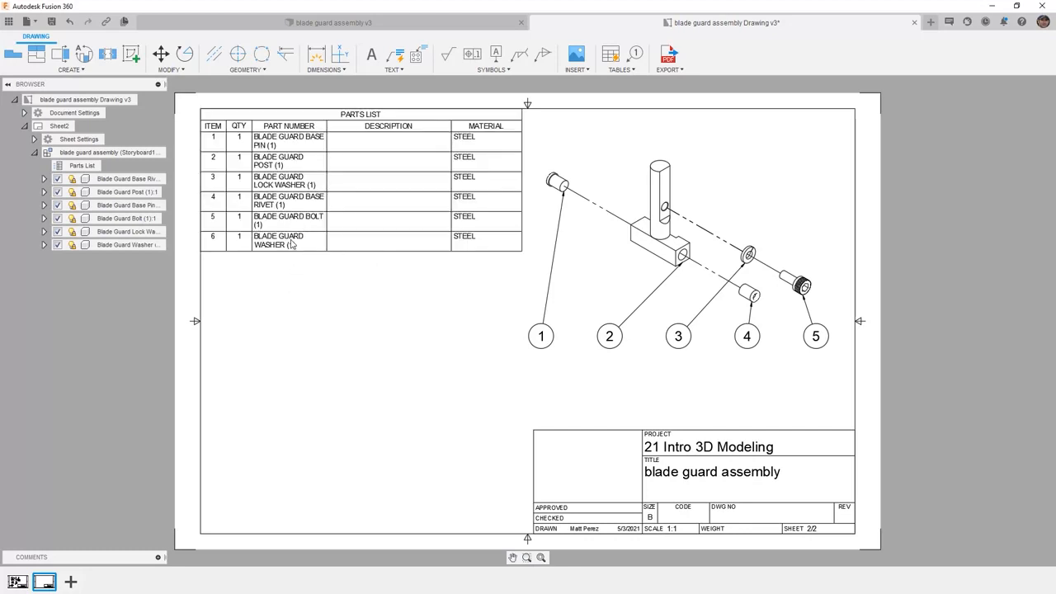
pyautogui.click(333, 234)
pyautogui.click(330, 274)
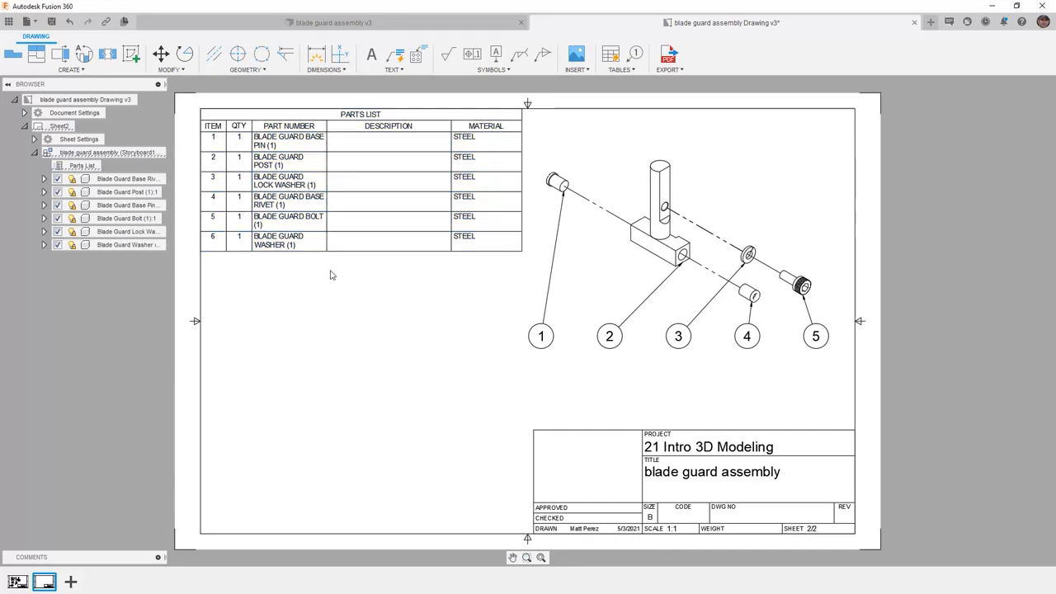
# In the blade guard assembly design, copy the Blade Guard Base Rivet component's part name into its description property.
pyautogui.click(348, 25)
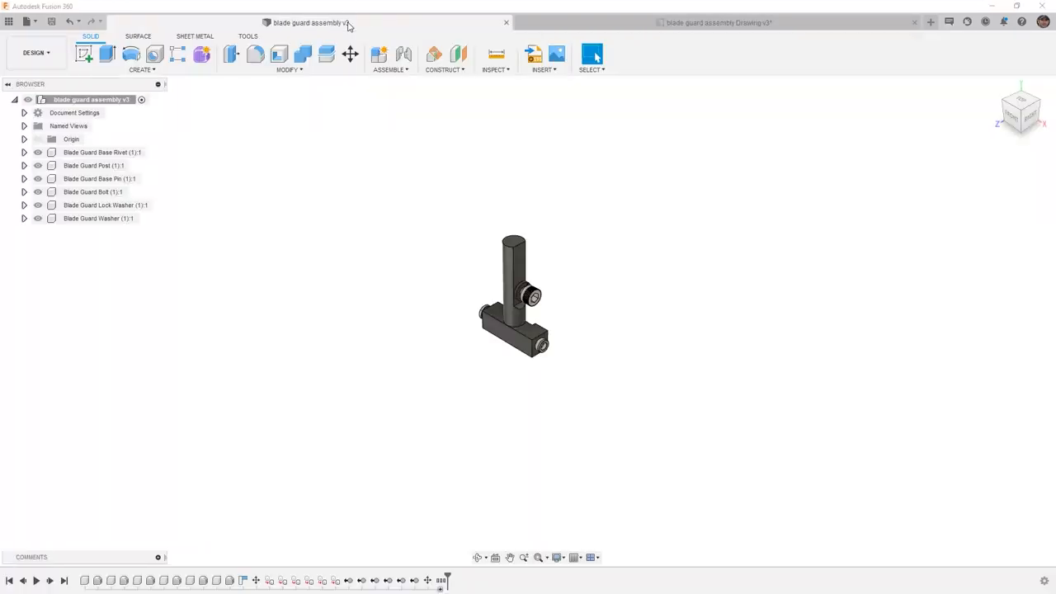
pyautogui.click(106, 155)
pyautogui.rightClick(106, 154)
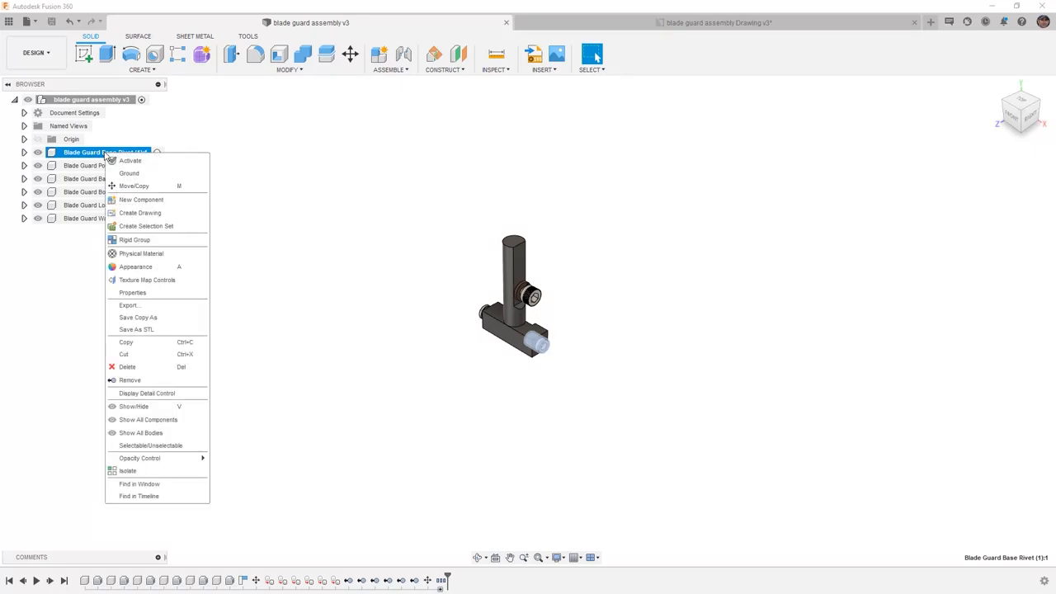
pyautogui.click(128, 295)
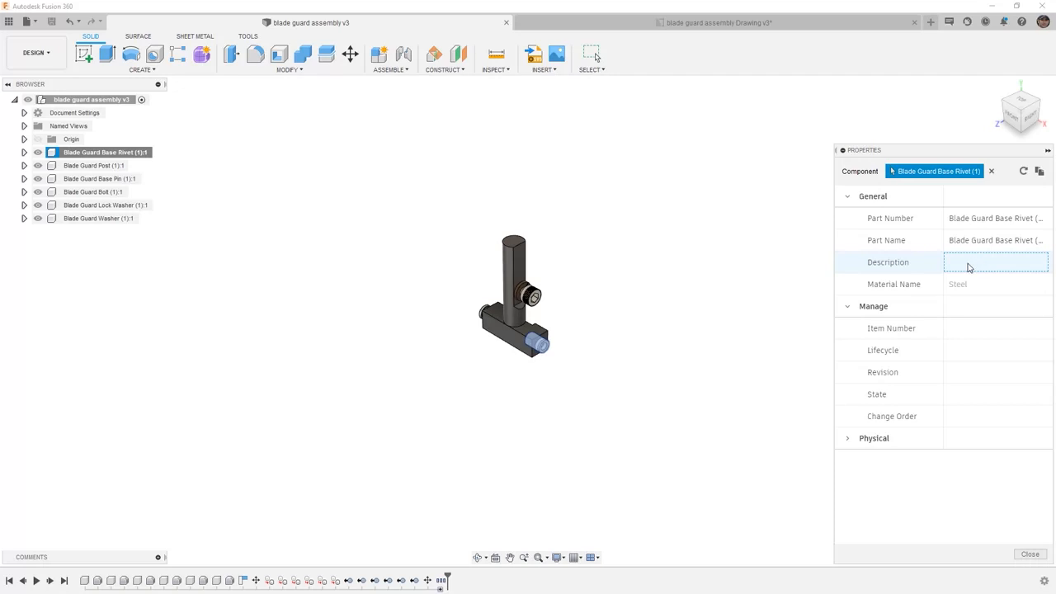
pyautogui.click(955, 241)
pyautogui.hotkey('ctrl', 'c')
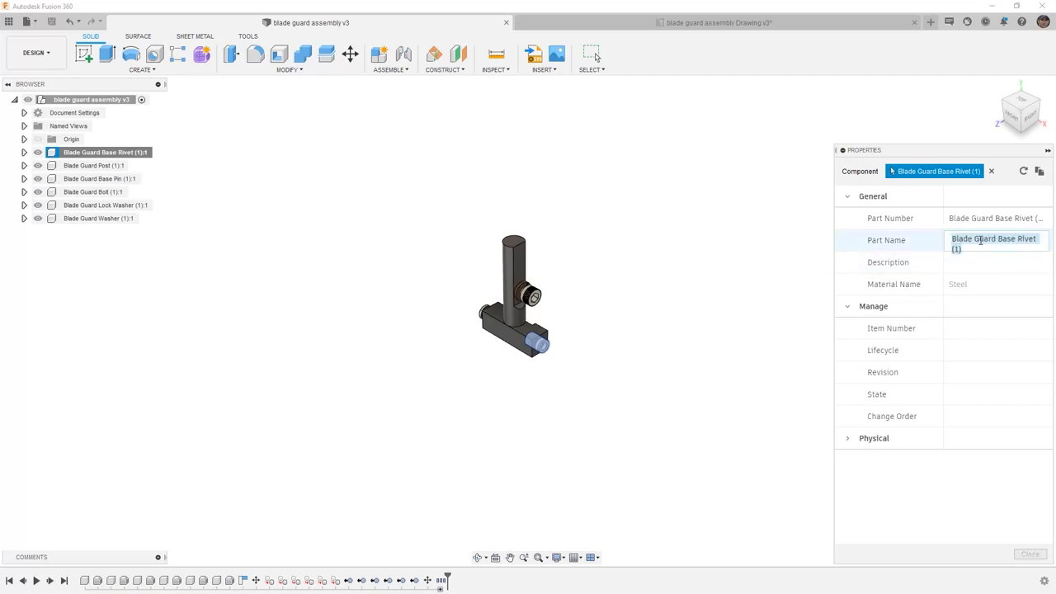
pyautogui.click(982, 261)
pyautogui.press('Escape')
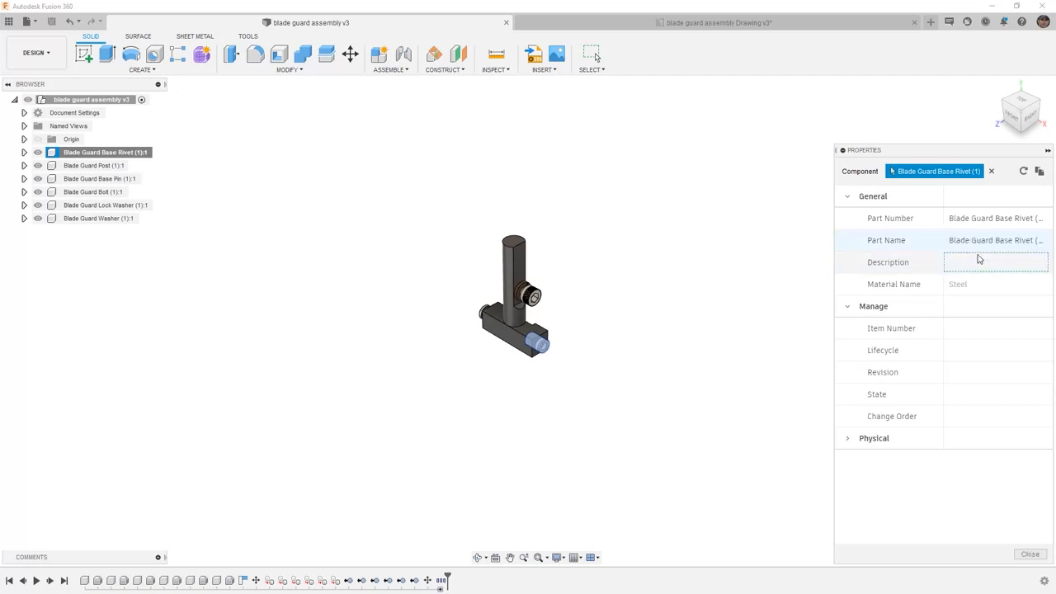
pyautogui.click(980, 259)
pyautogui.hotkey('ctrl', 'v')
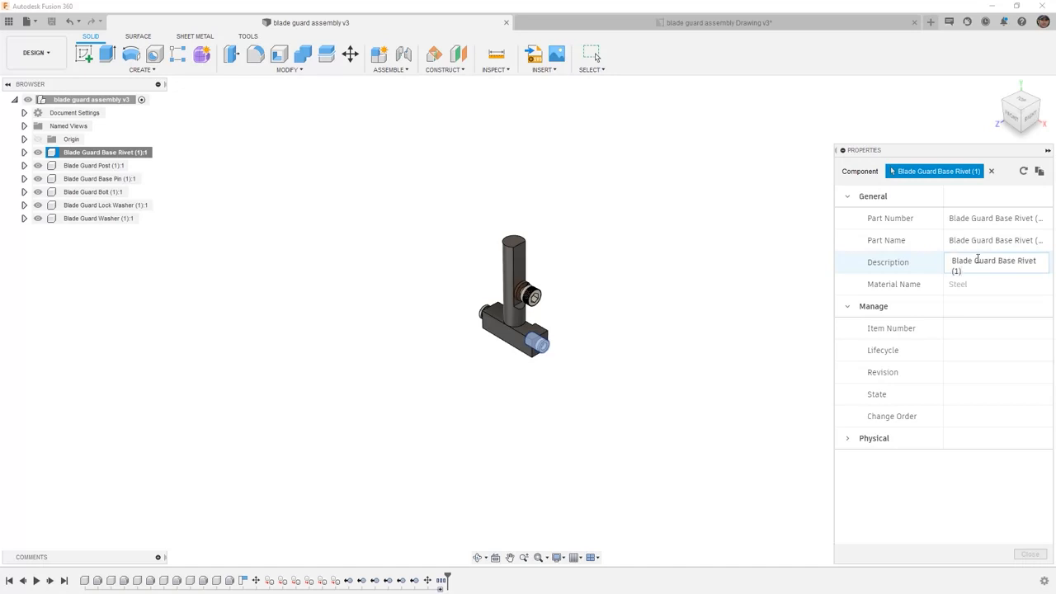
pyautogui.press('Return')
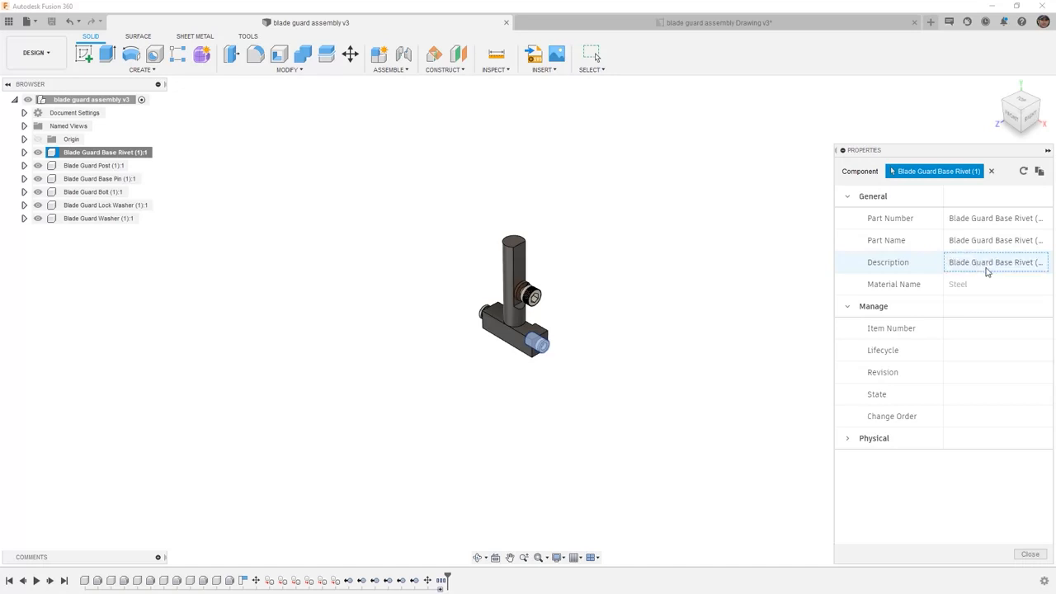
# Set the base rivet's part number to 92001 and review its physical properties.
pyautogui.click(981, 219)
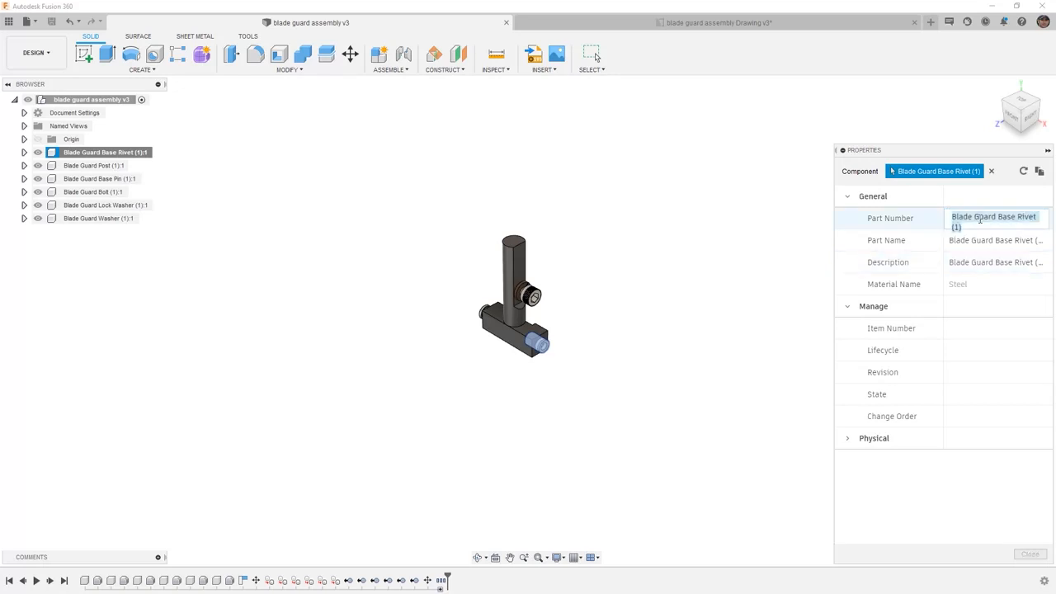
pyautogui.write('92001')
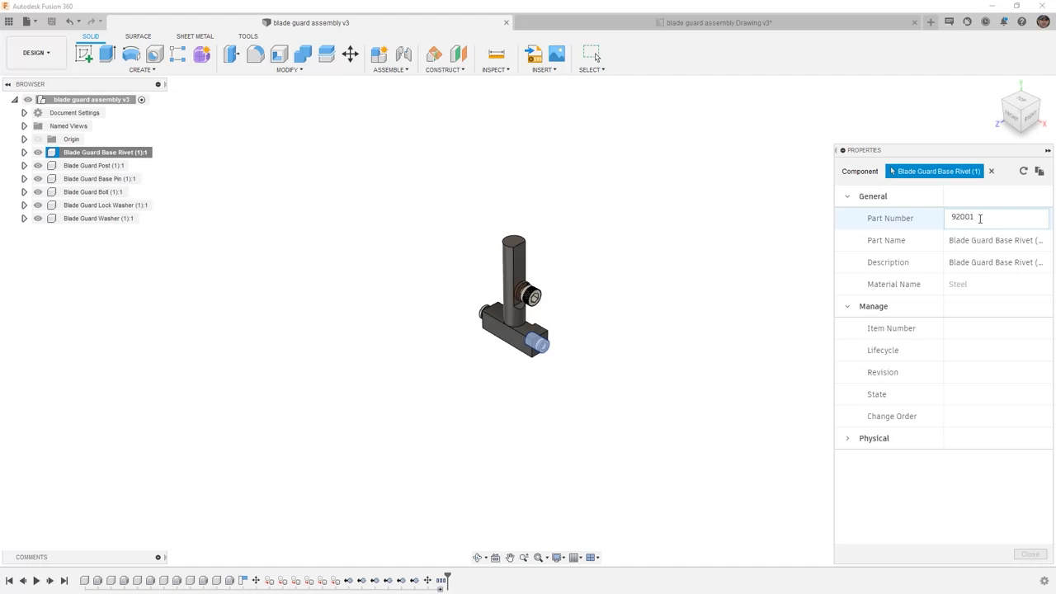
pyautogui.press('Return')
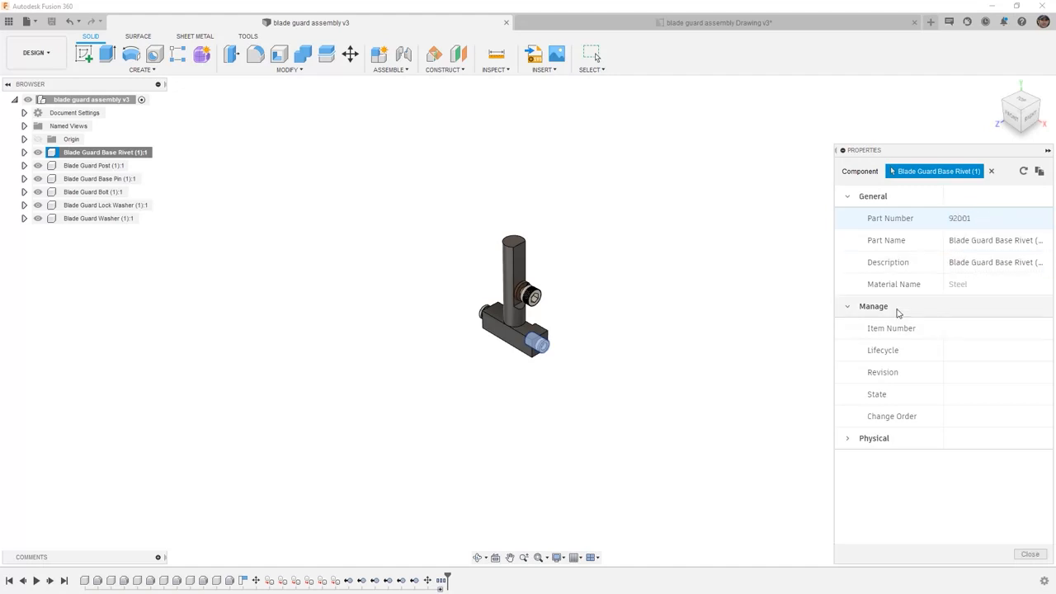
pyautogui.click(845, 440)
pyautogui.scroll(-2, 846, 443)
pyautogui.scroll(2, 846, 441)
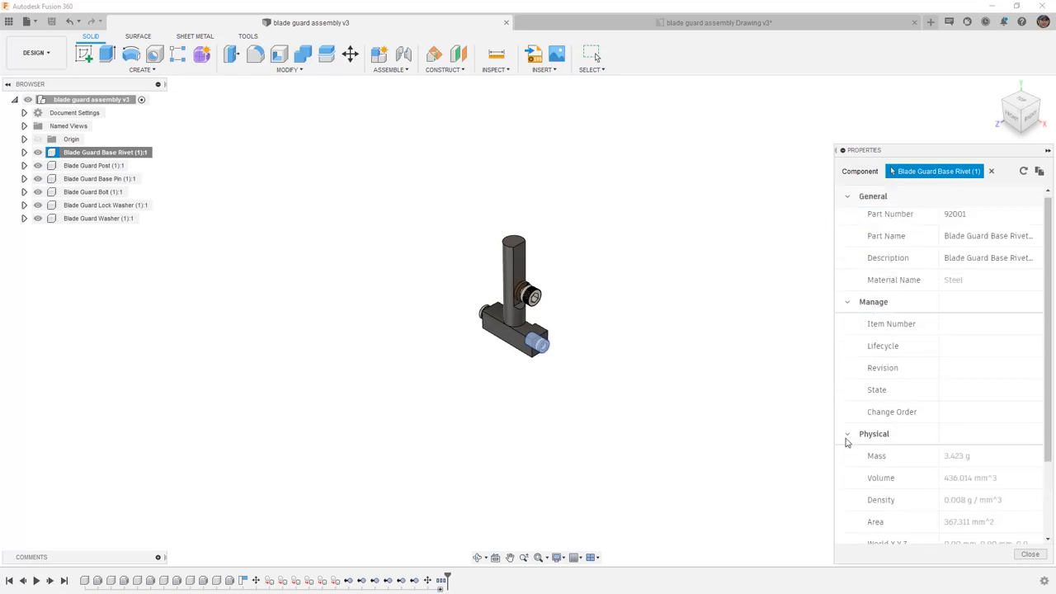
pyautogui.click(1030, 554)
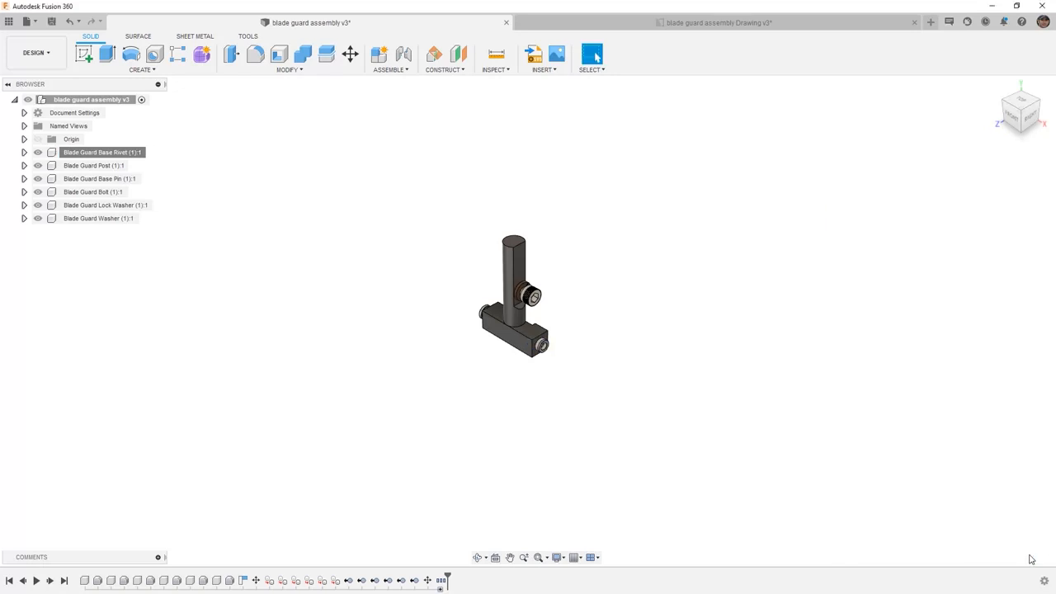
# Save the assembly design and update the blade guard assembly drawing to its latest version.
pyautogui.click(51, 20)
pyautogui.press('Return')
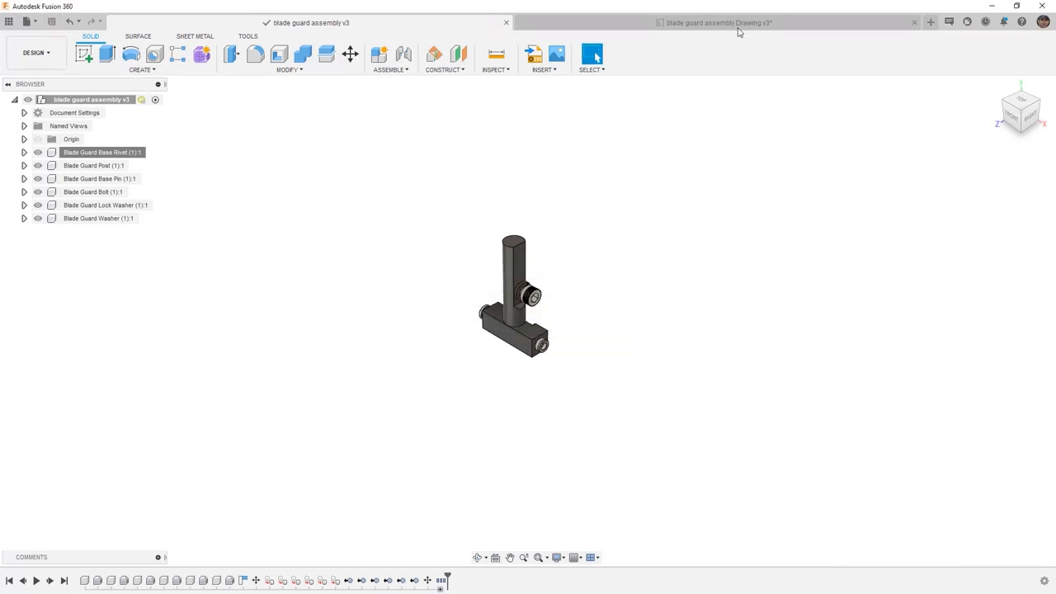
pyautogui.click(738, 25)
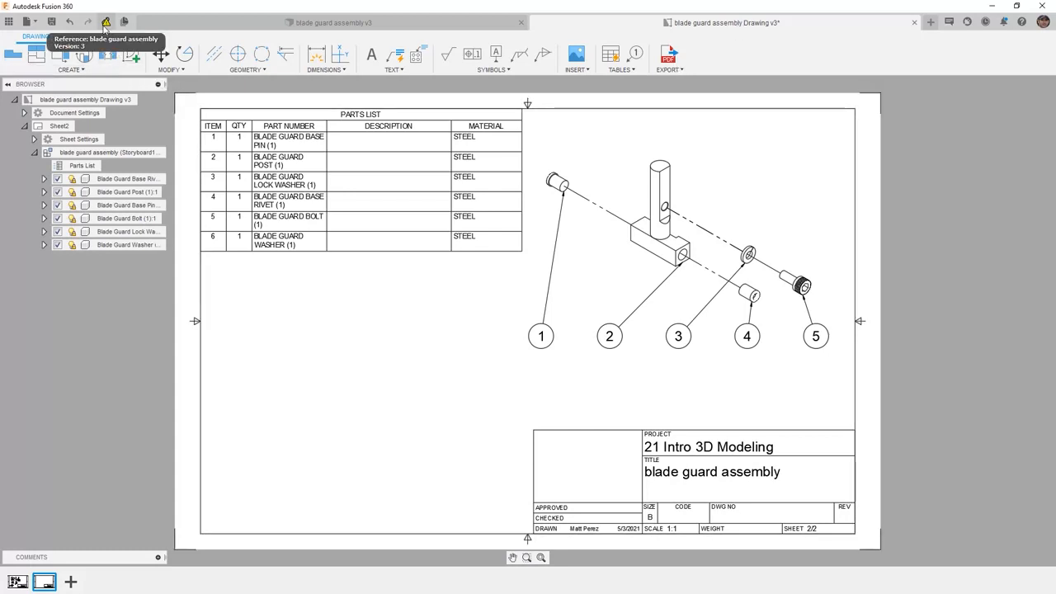
pyautogui.click(105, 24)
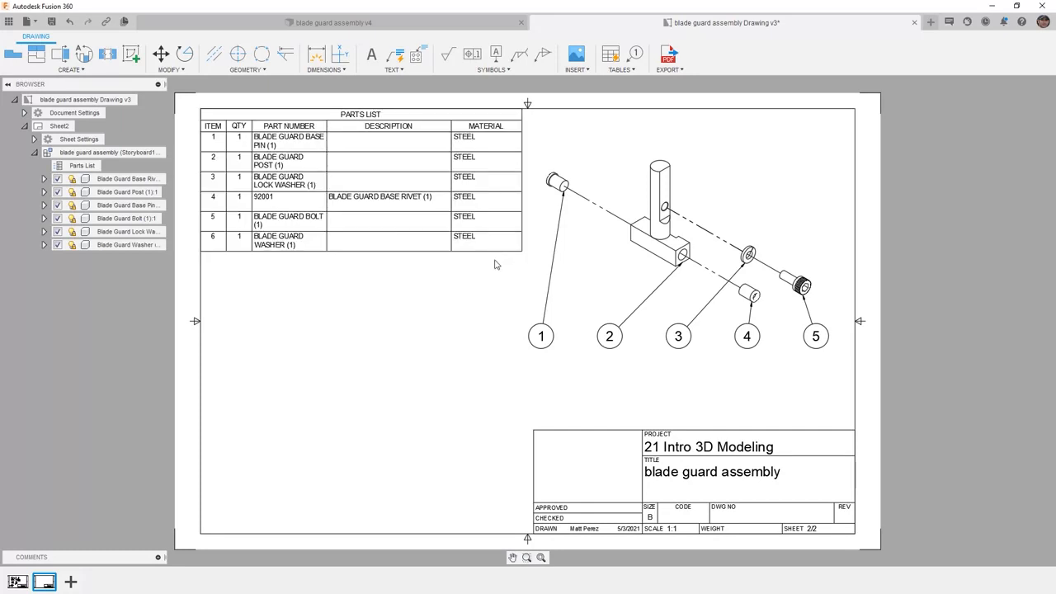
# Place a second parts list at the lower-left corner of the sheet border and delete it again.
pyautogui.click(622, 70)
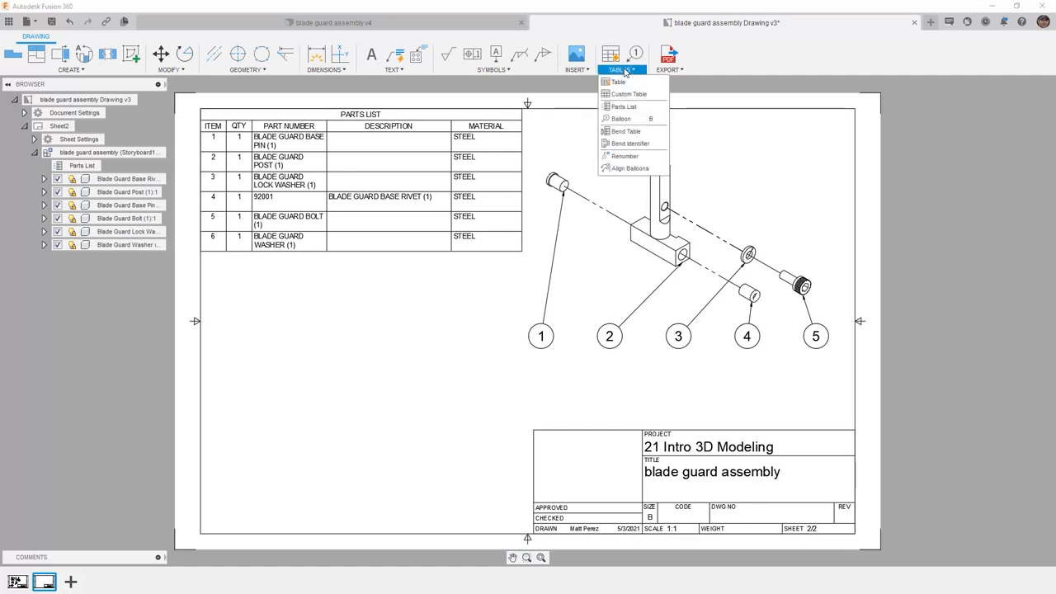
pyautogui.click(629, 108)
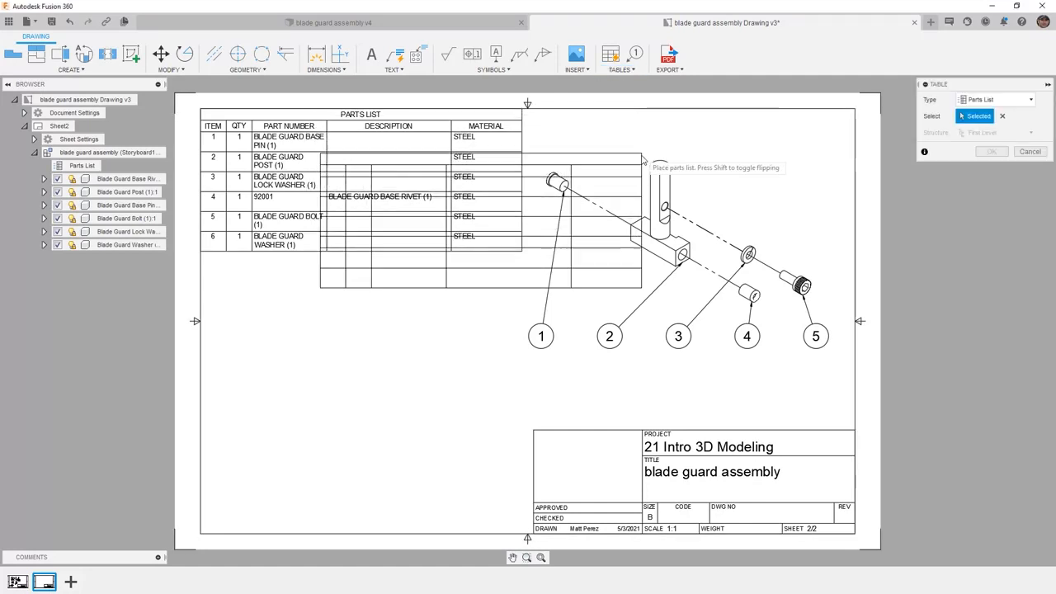
pyautogui.click(200, 538)
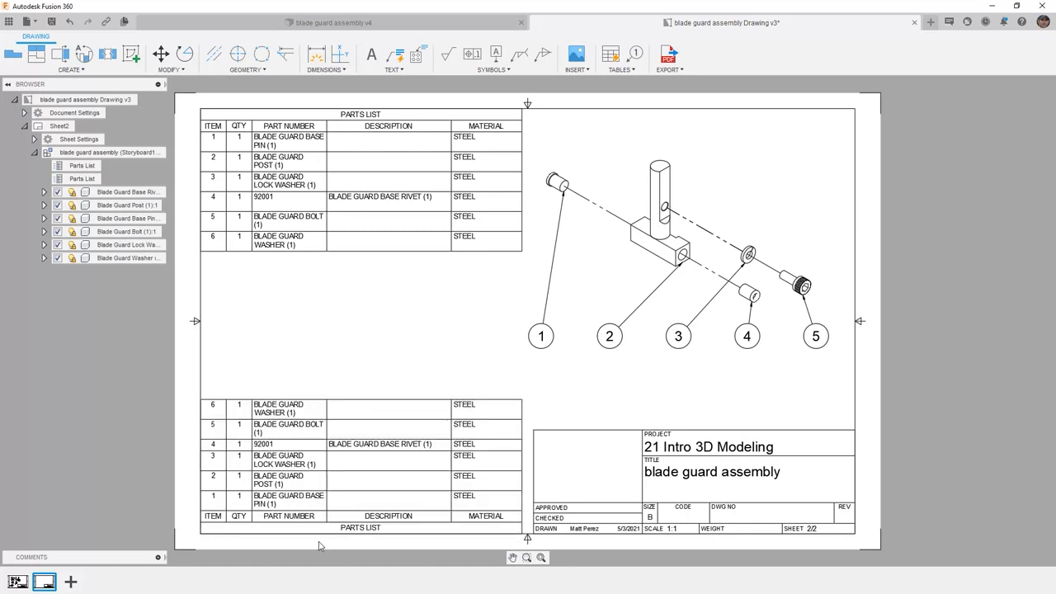
pyautogui.click(355, 404)
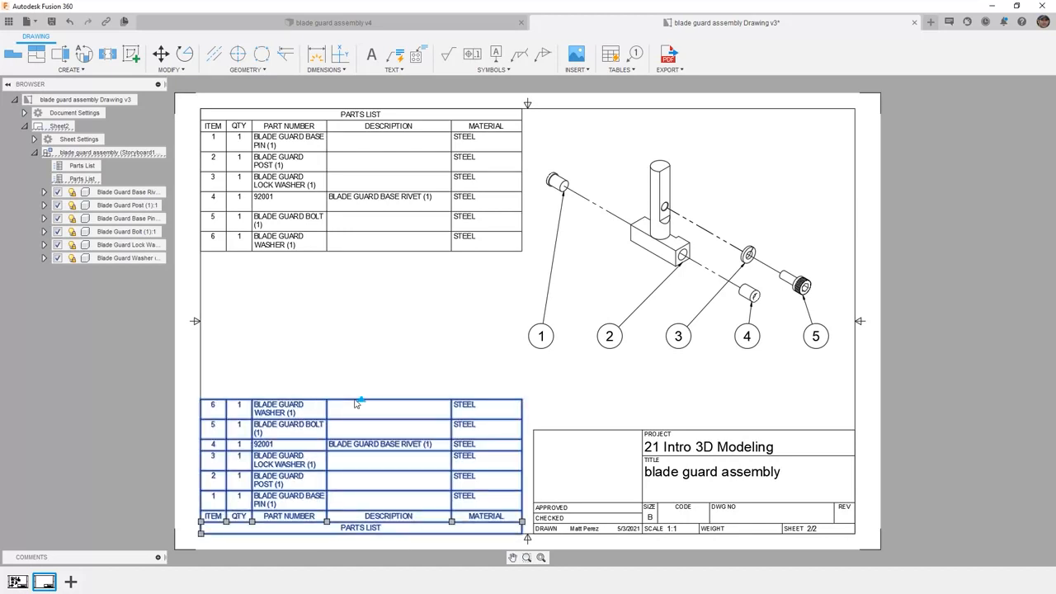
pyautogui.press('Delete')
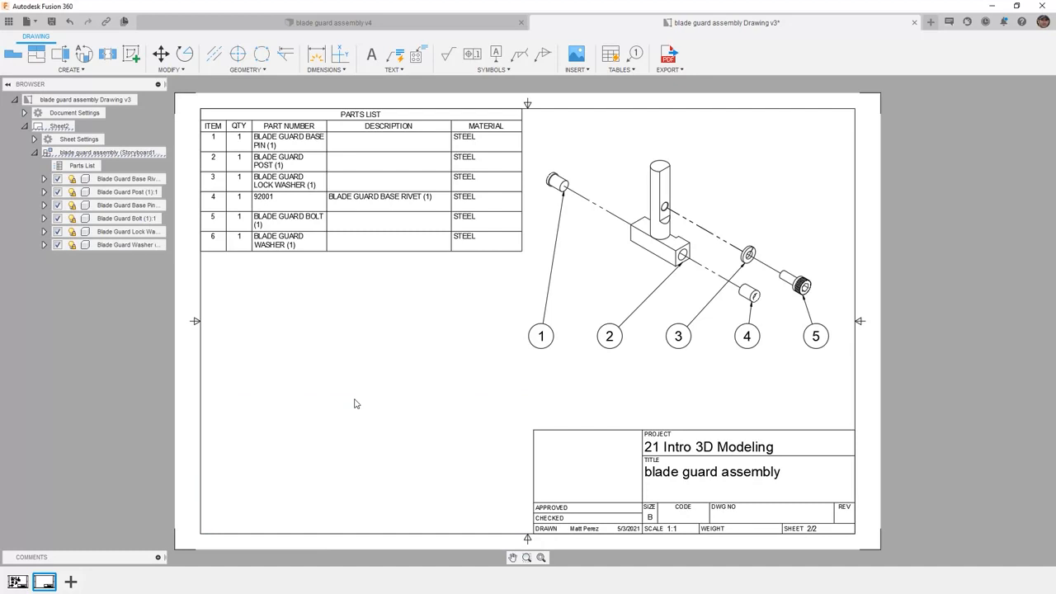
pyautogui.click(621, 69)
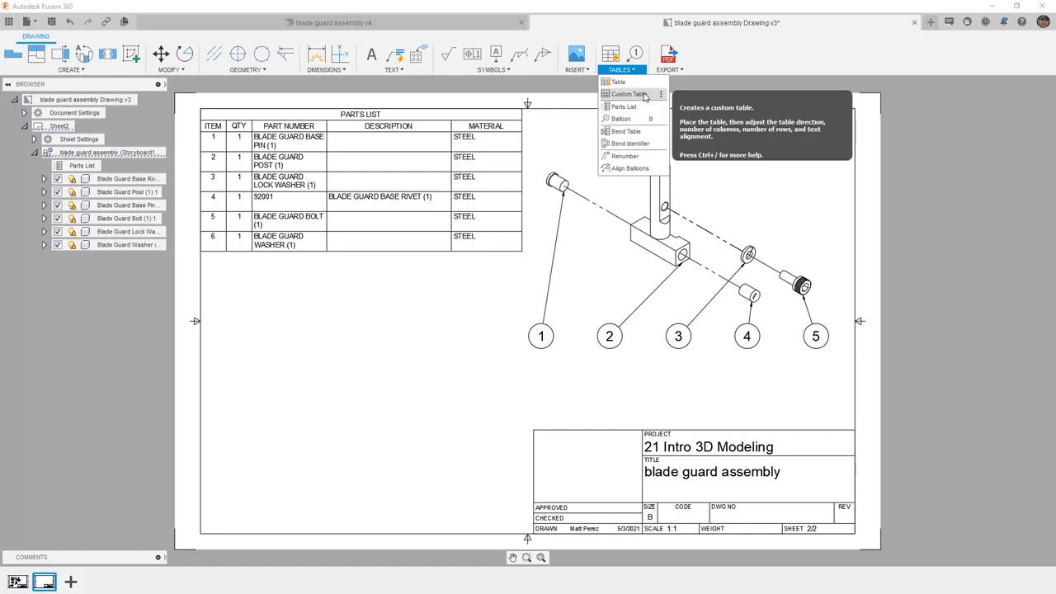
pyautogui.click(567, 142)
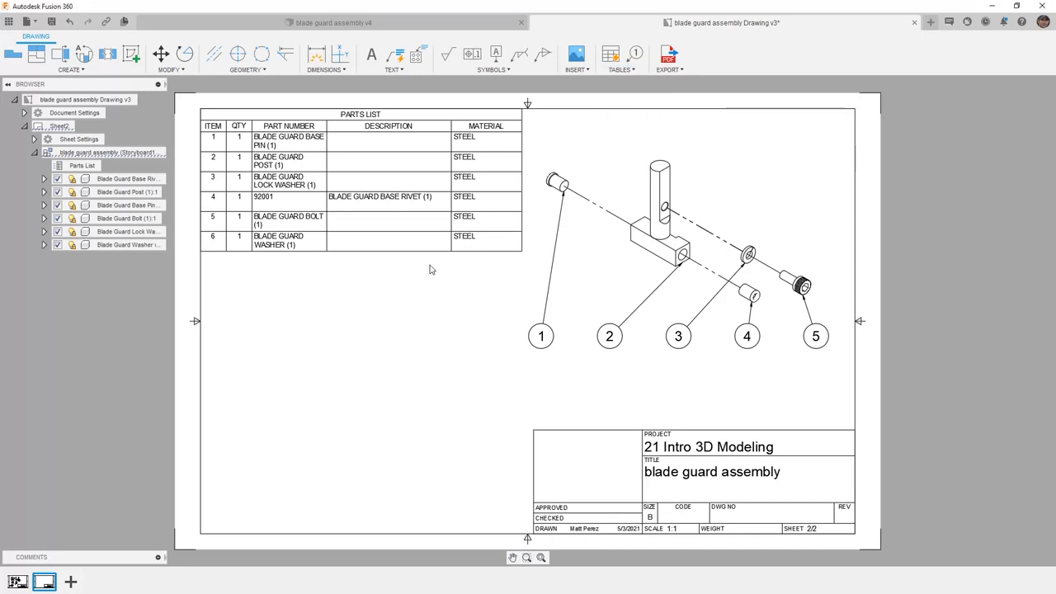
# Save the drawing with the version description "User Saved".
pyautogui.click(51, 20)
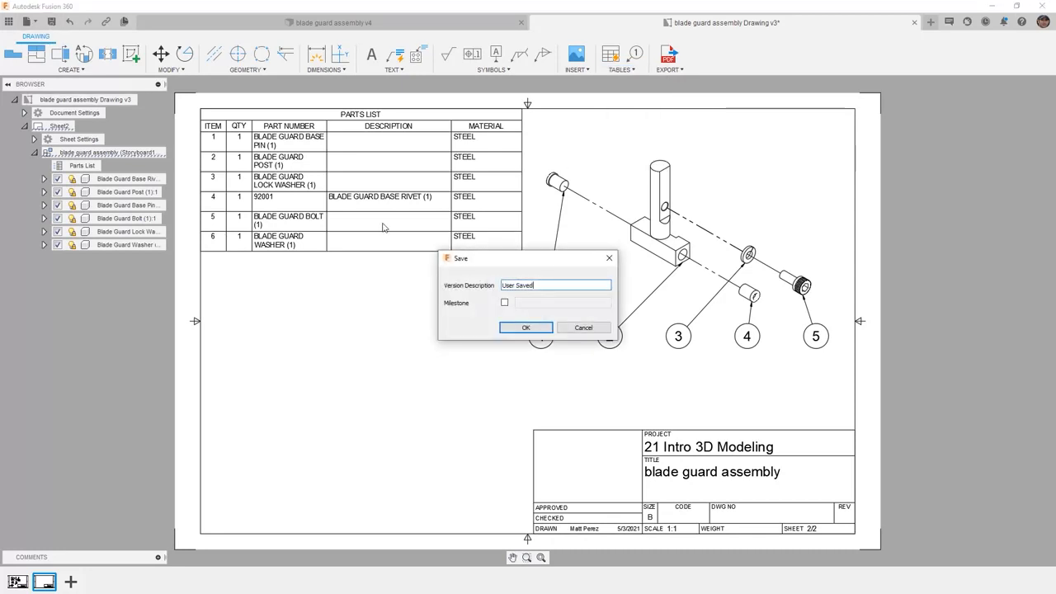
pyautogui.click(541, 330)
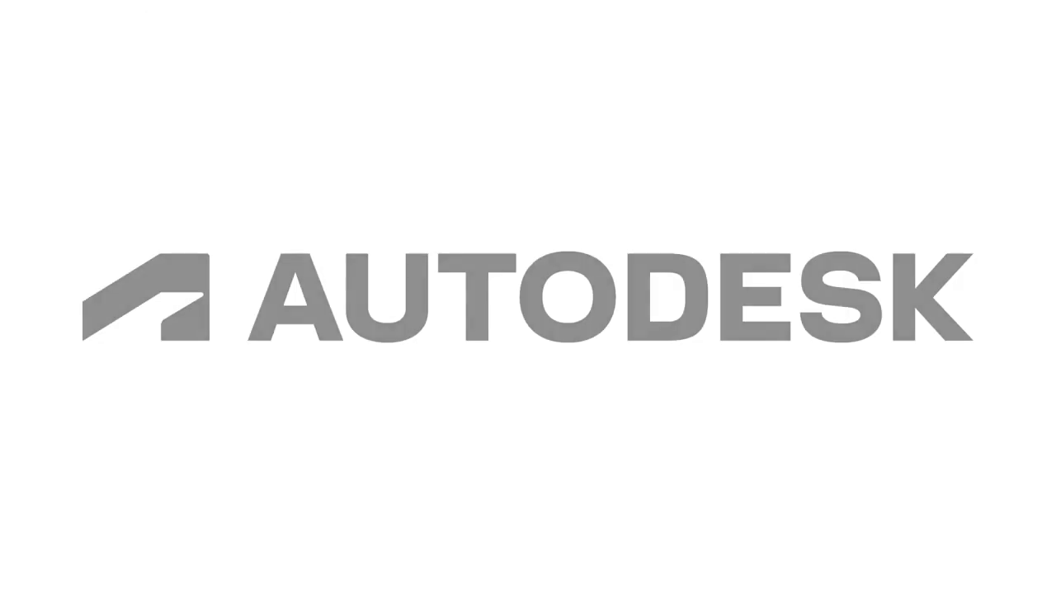